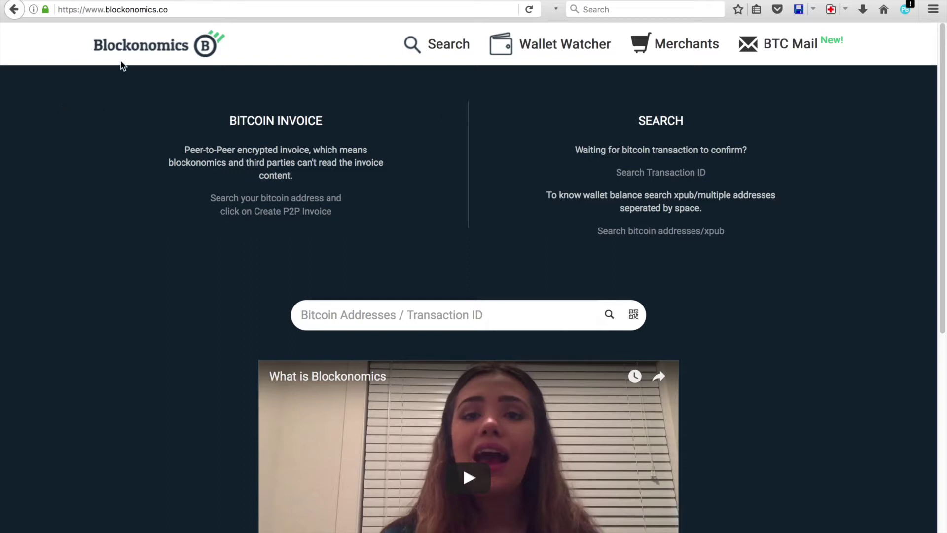
- Switch from the Blockonomics homepage to the 'Bitcoin Wallet - Blockchain' tab
scroll(534, 205, "down", 7)
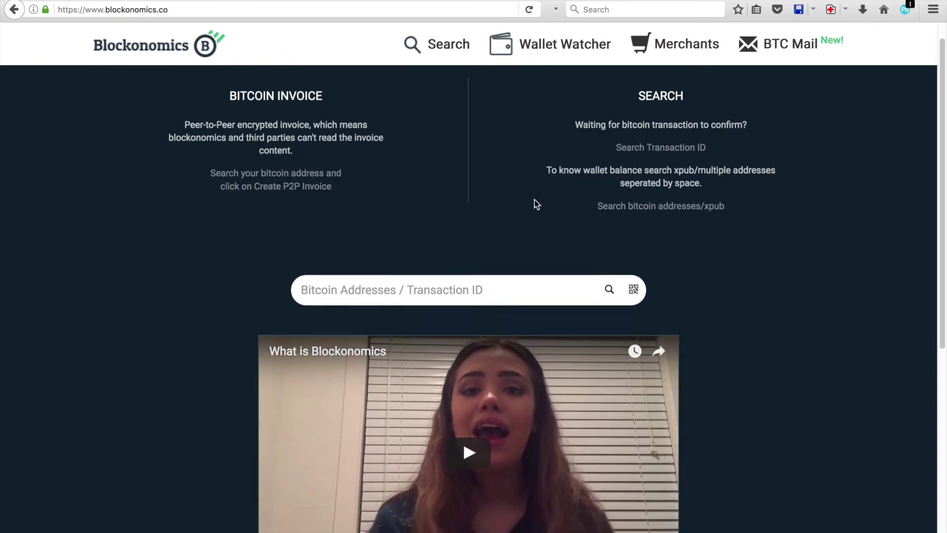
scroll(540, 214, "up", 7)
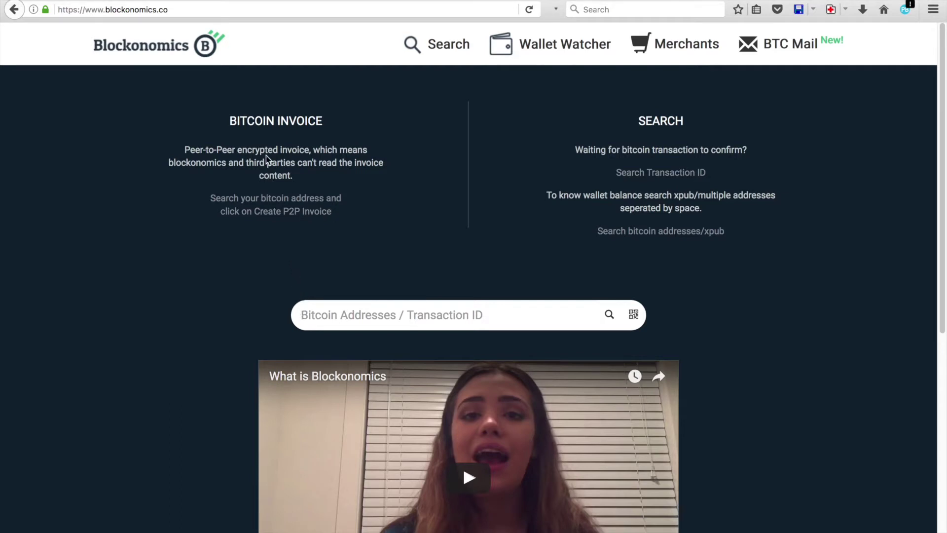
left_click(282, 6)
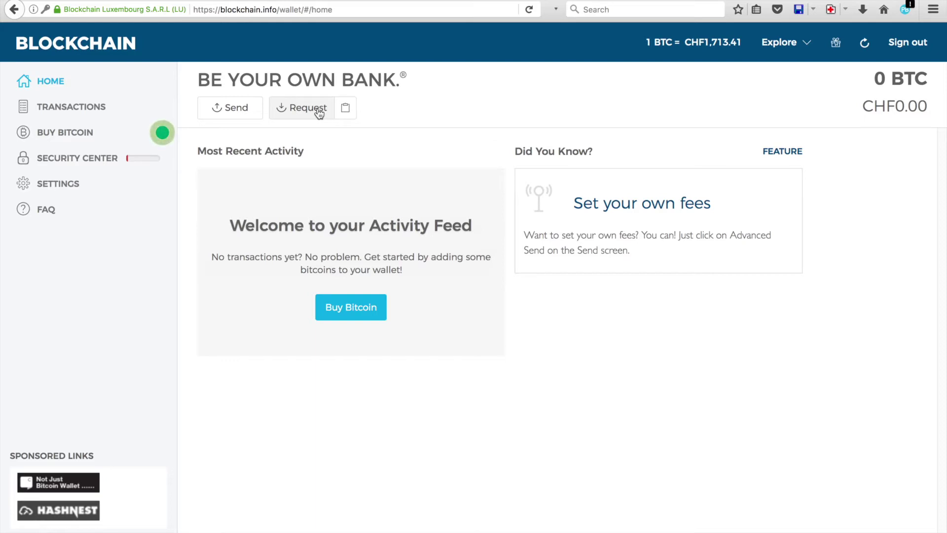
- Copy the wallet's receiving address from the Request window, viewing its QR code along the way
left_click(318, 111)
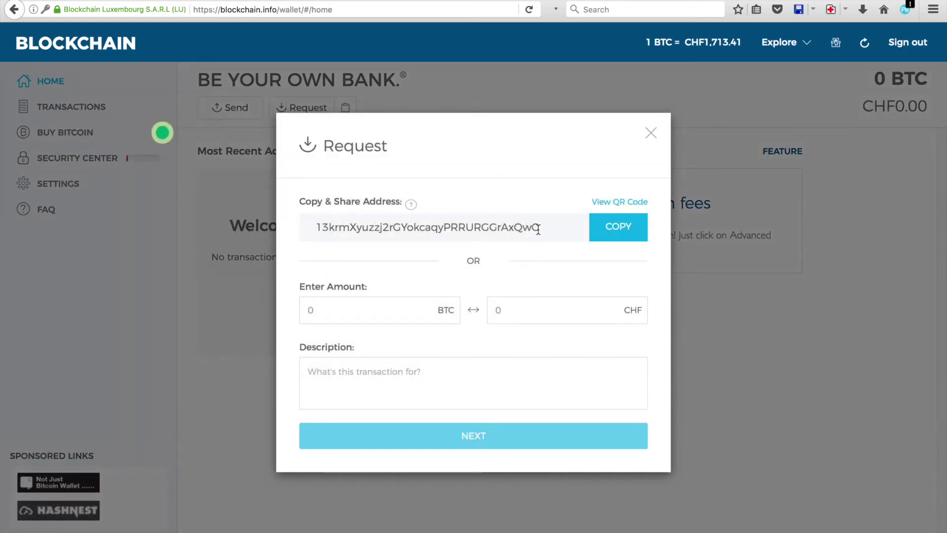
left_click_drag(536, 227, 297, 237)
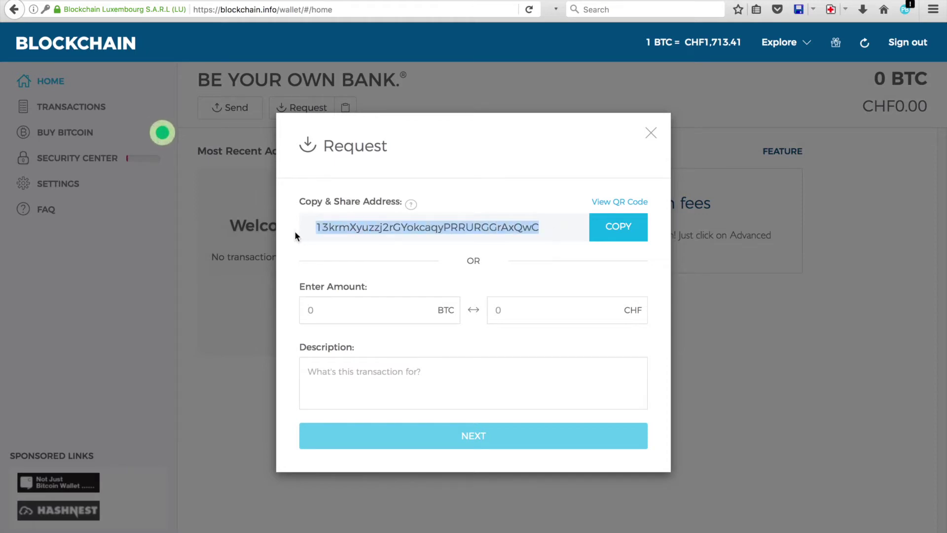
left_click(615, 231)
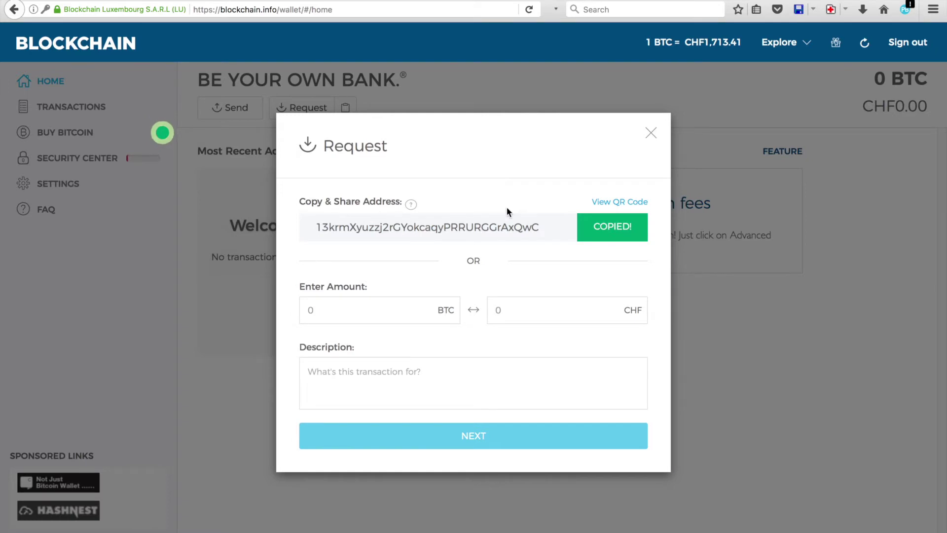
left_click(614, 204)
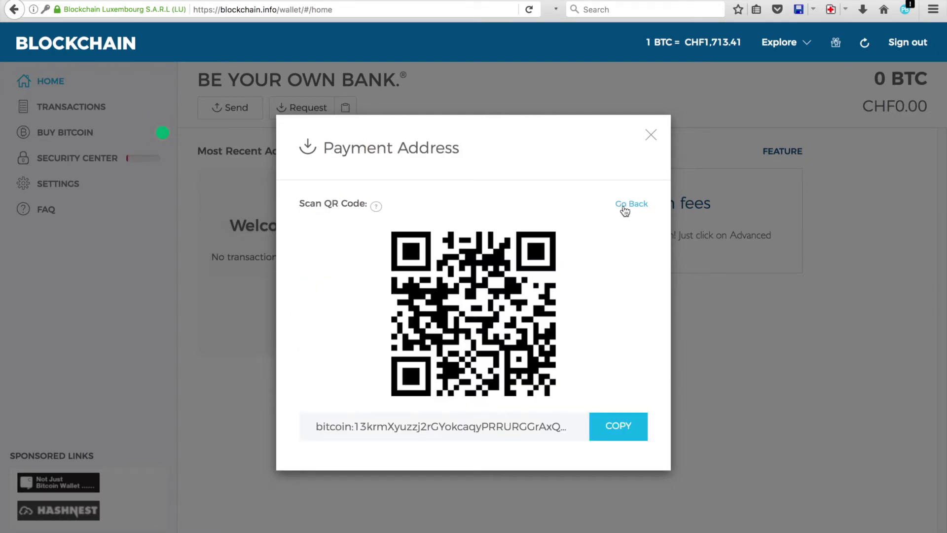
left_click(625, 207)
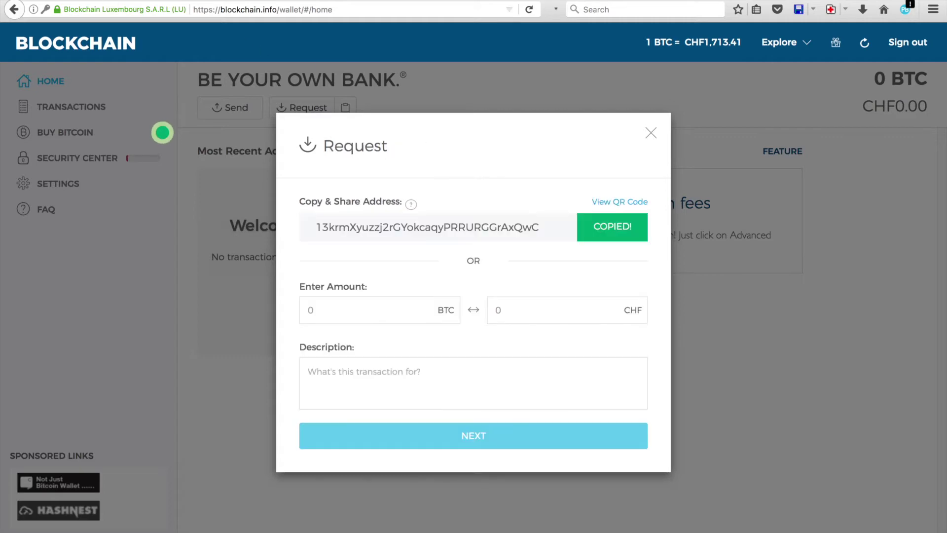
- Search Blockonomics for the pasted wallet address and start a P2P invoice for it
key("ctrl+Tab")
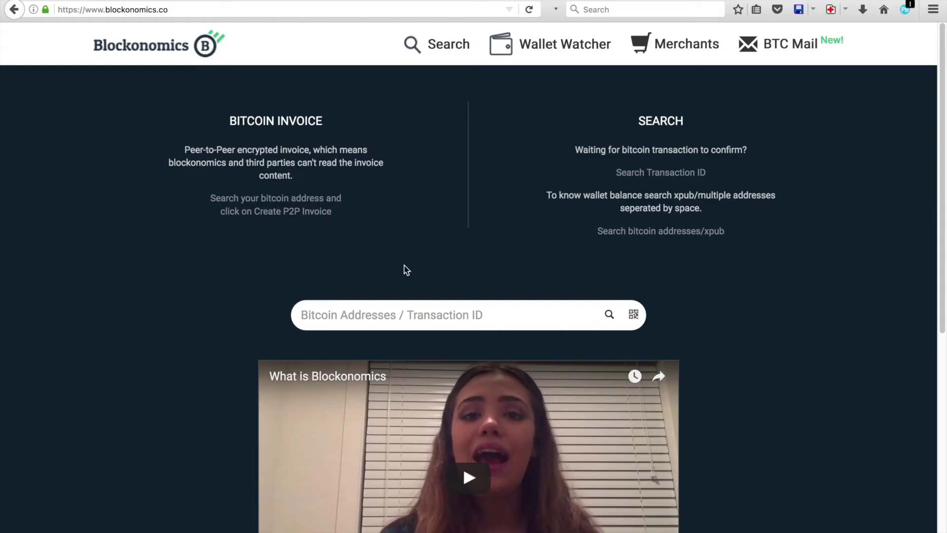
key("ctrl+v")
key("Return")
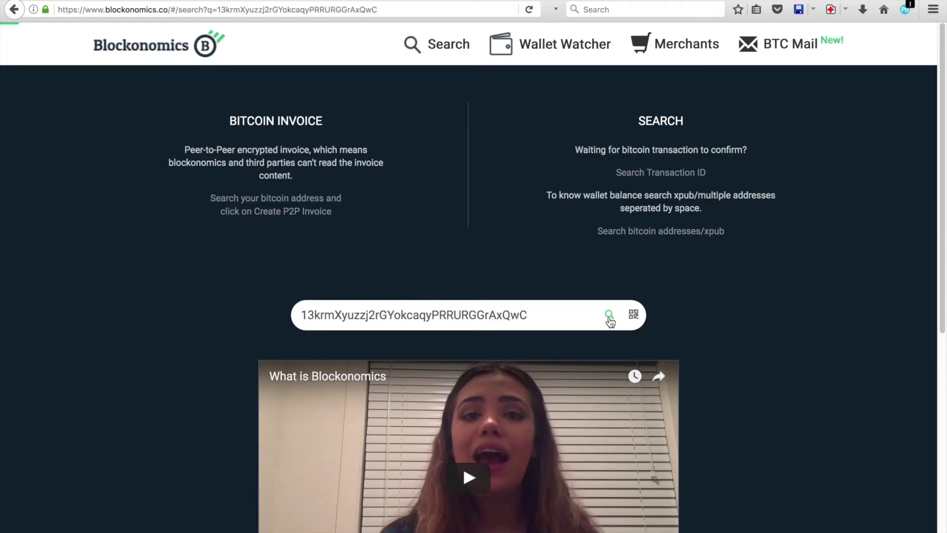
scroll(455, 267, "down", 1)
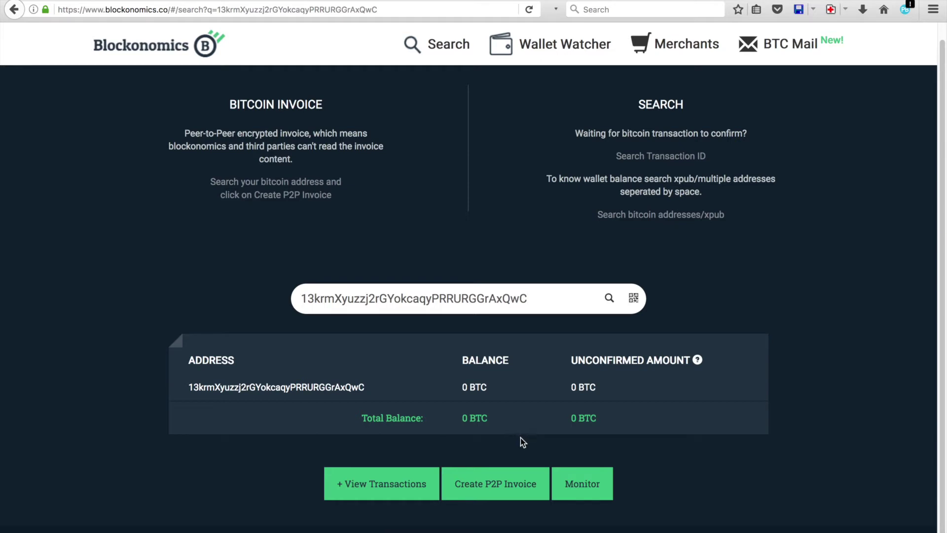
left_click(512, 494)
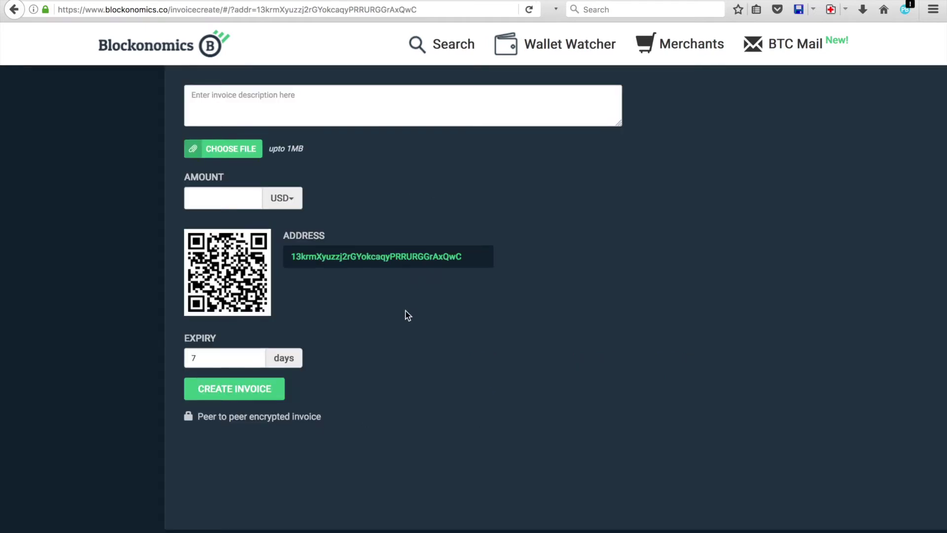
- Enter the invoice description 'I'm testing!' and amount 10 USD, attaching no file
left_click(390, 101)
type("I")
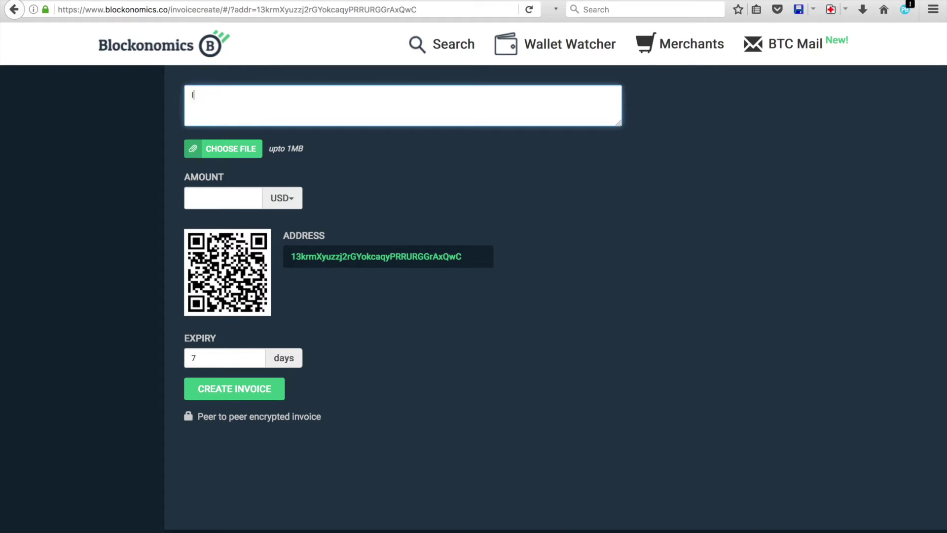
type("'m testing!")
left_click(235, 201)
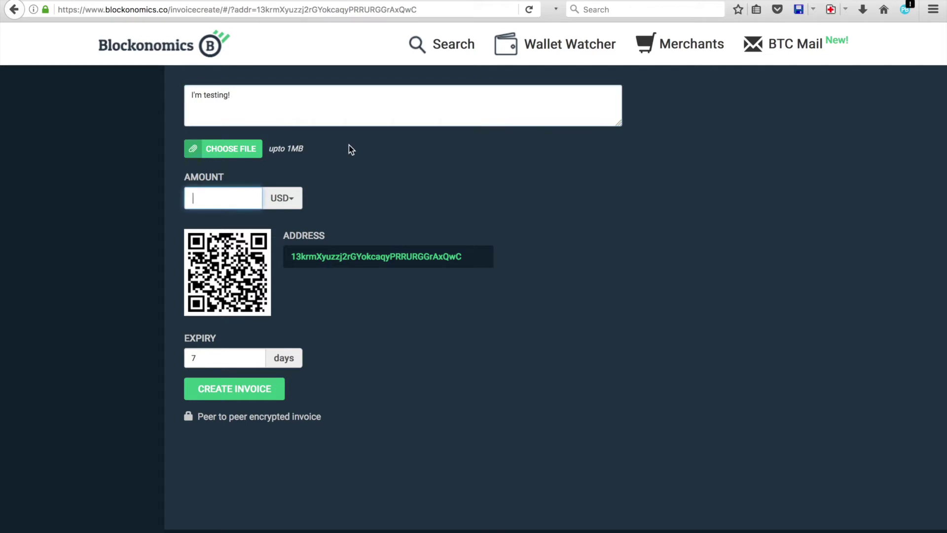
type("10")
left_click(251, 149)
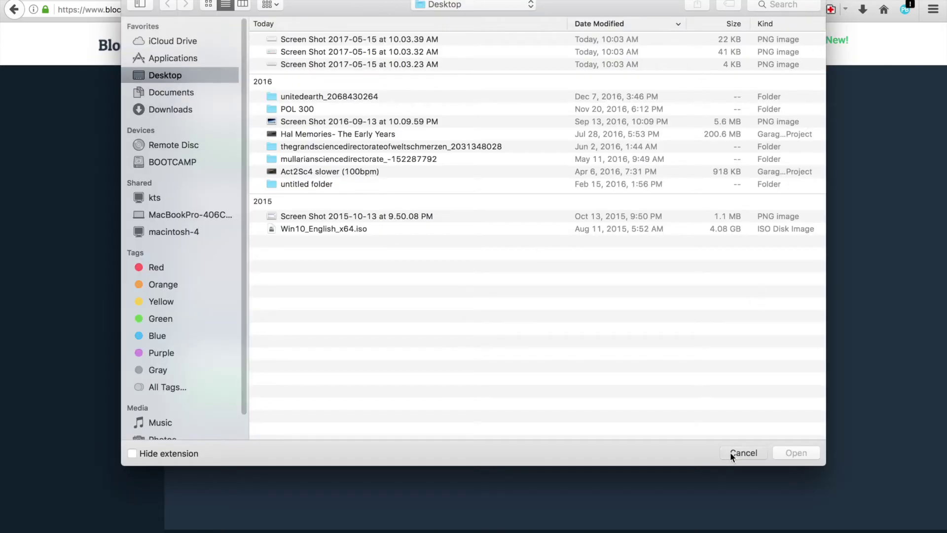
left_click(734, 452)
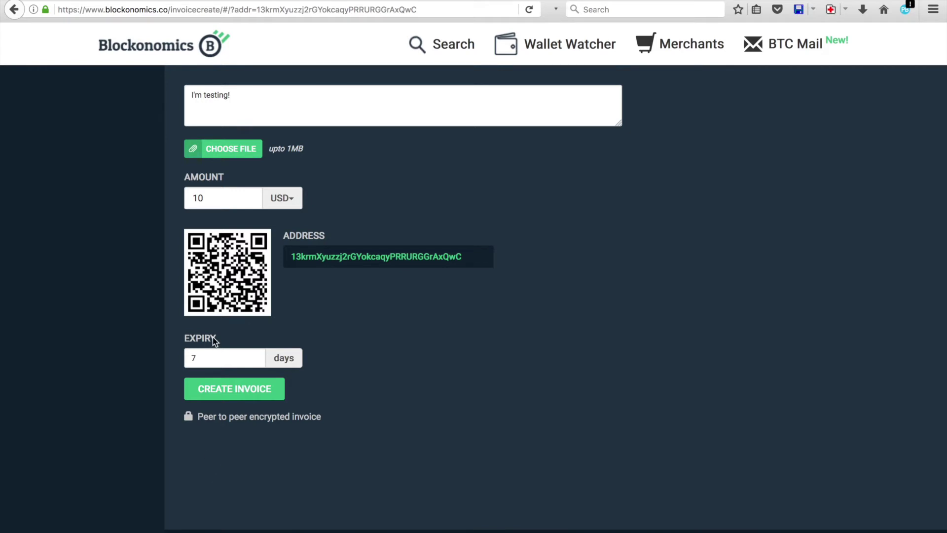
- Set the invoice expiry to 1 day and generate the invoice
double_click(205, 358)
type("1")
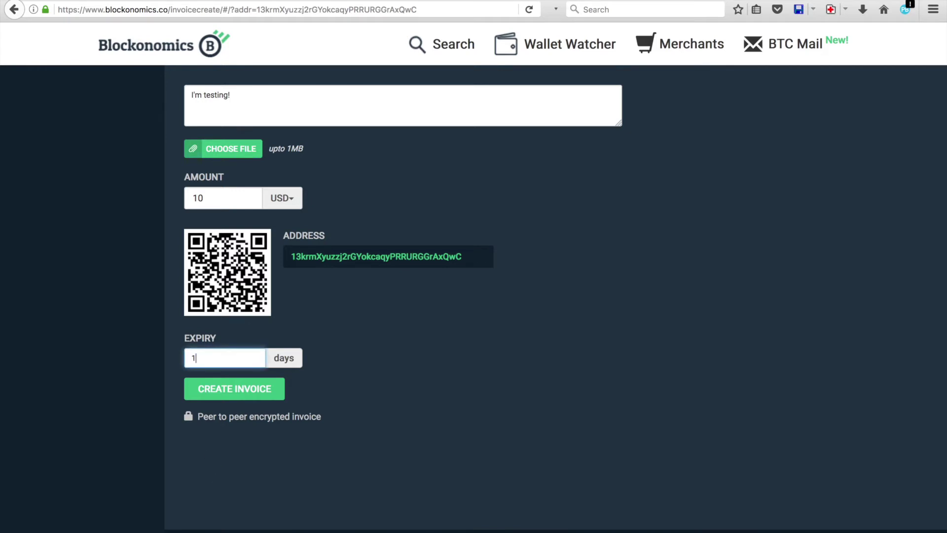
left_click(339, 324)
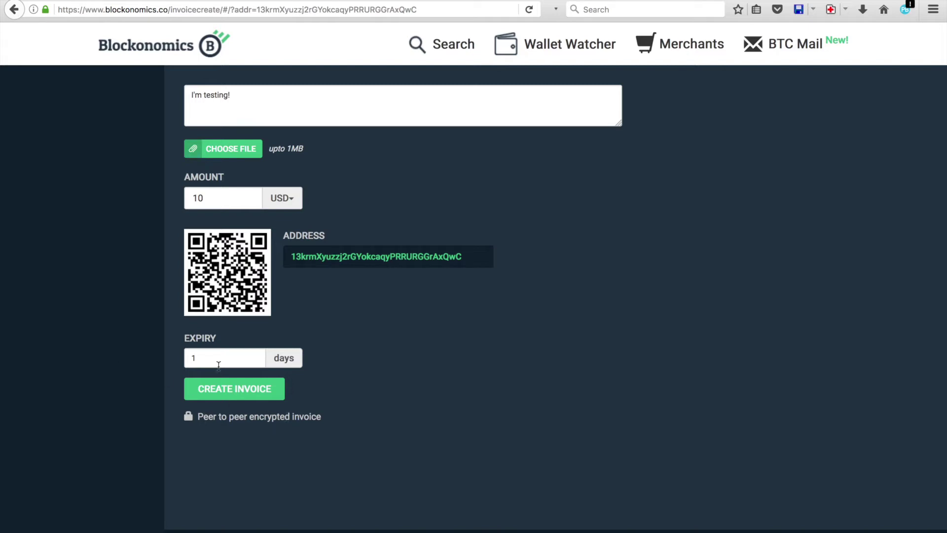
left_click(221, 393)
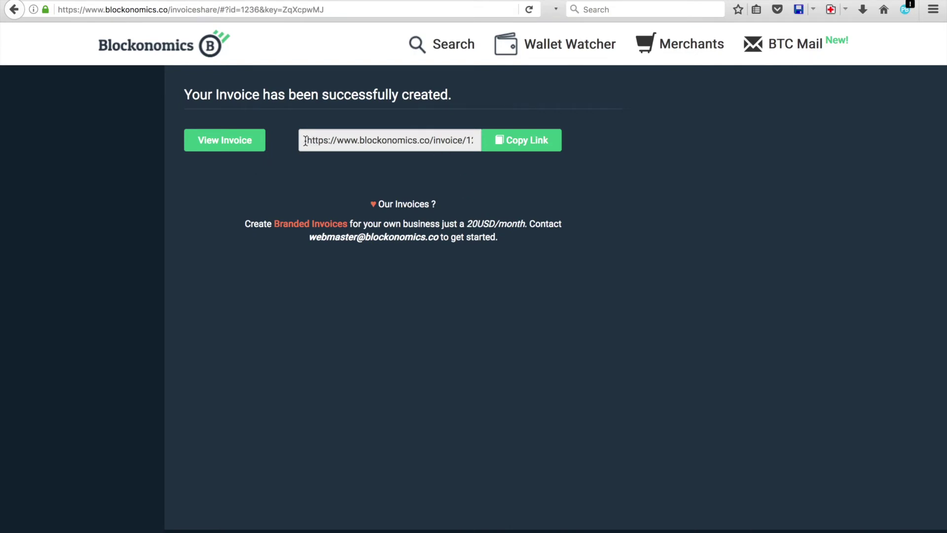
- Copy the invoice link and load it in the address bar to open the invoice page
left_click_drag(307, 141, 570, 136)
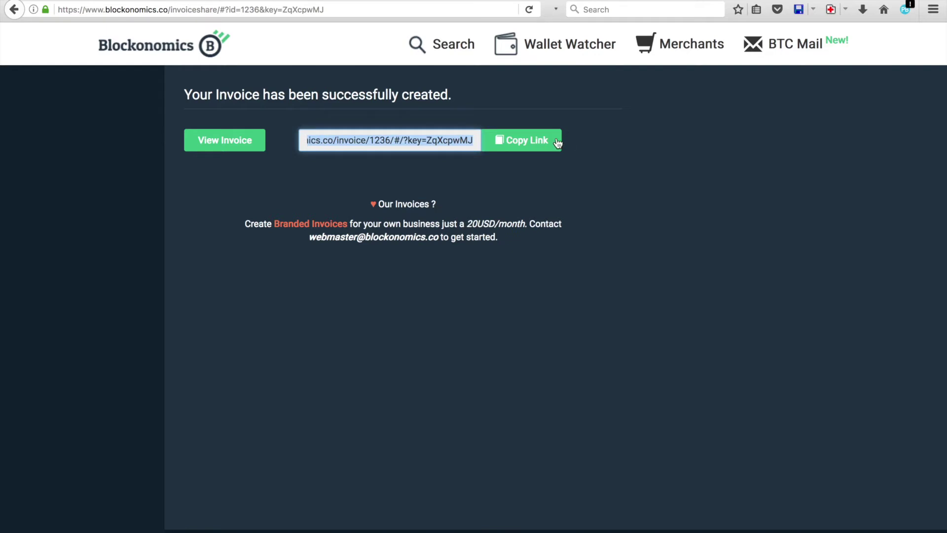
left_click(556, 141)
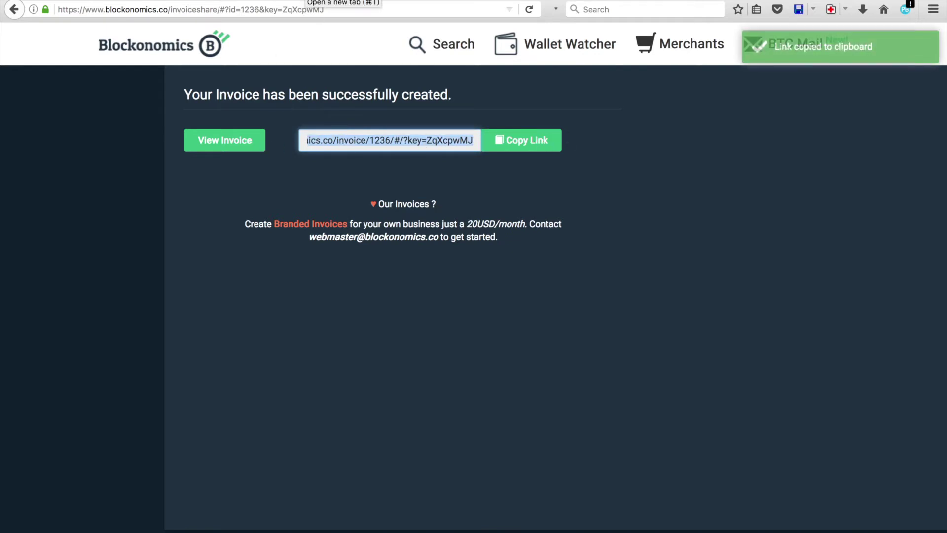
left_click(288, 9)
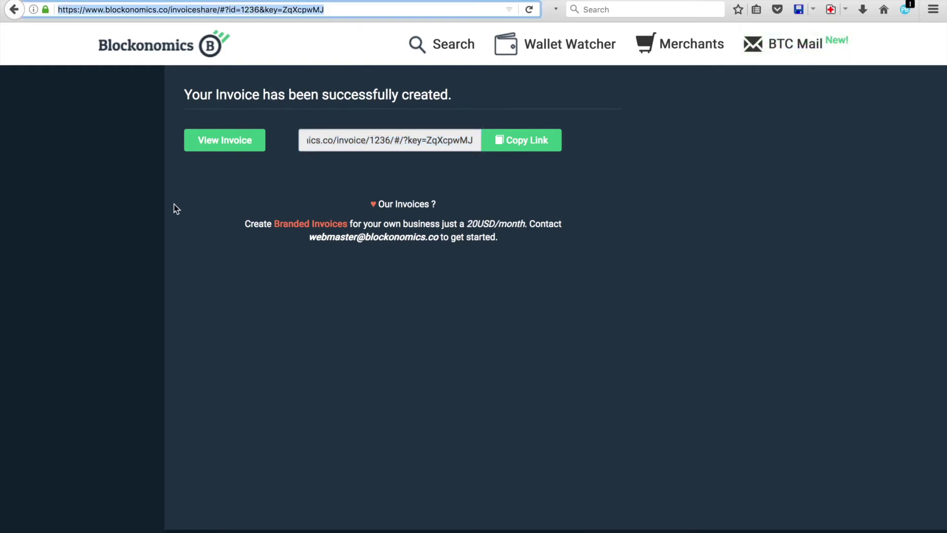
key("super+v")
key("Return")
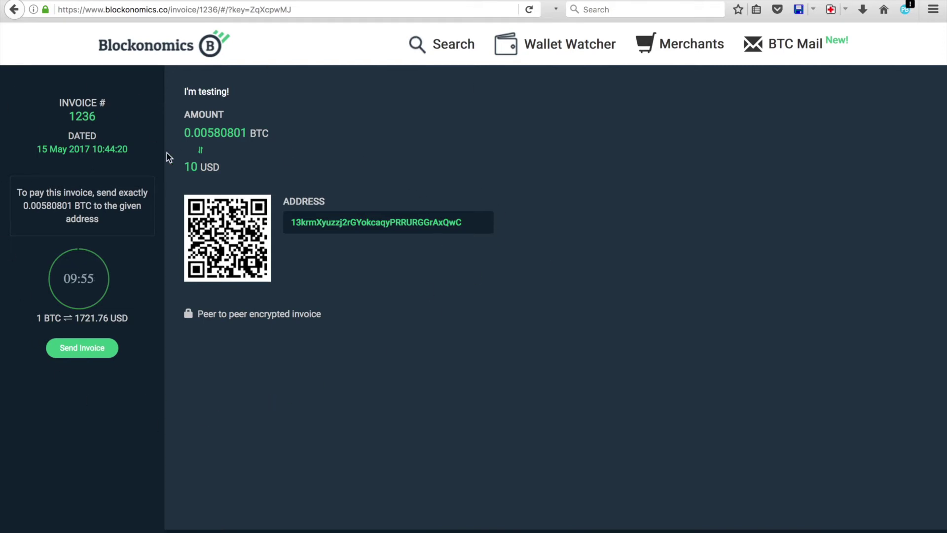
- Highlight the invoice's 'I'm testing!' description, 10 USD amount and payment instructions
left_click_drag(180, 89, 237, 92)
left_click(238, 90)
left_click_drag(187, 170, 207, 170)
left_click(241, 144)
left_click_drag(113, 221, 2, 189)
left_click(20, 181)
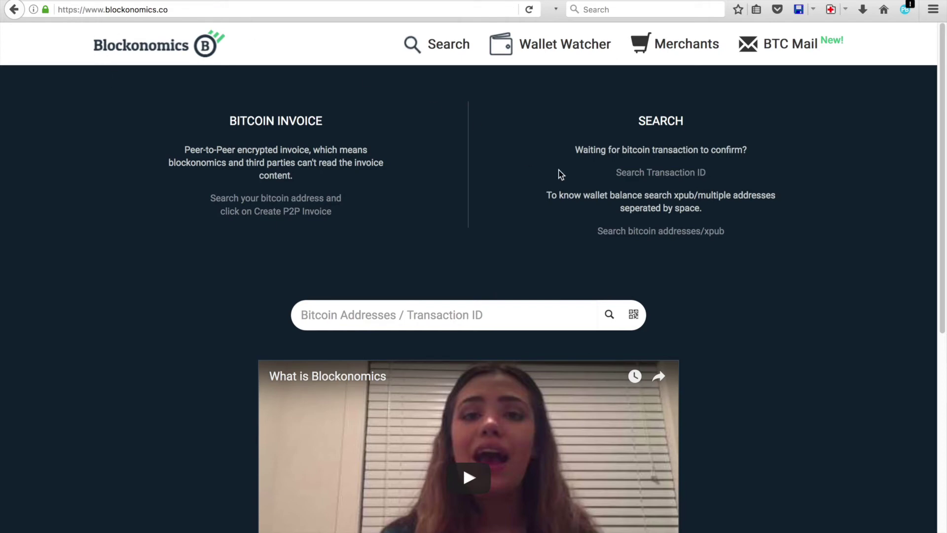
- Open Wallet Watcher and go to its Address Watcher page
left_click(531, 55)
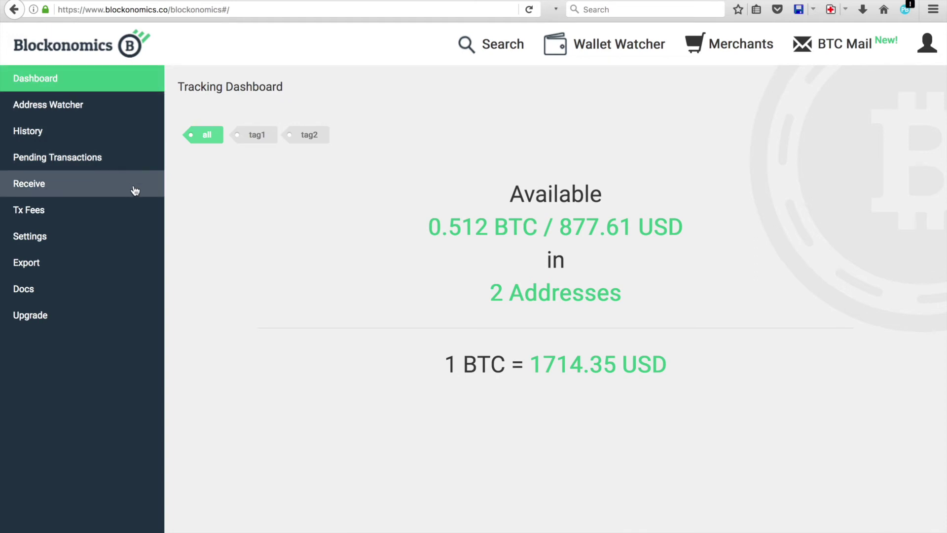
left_click(103, 108)
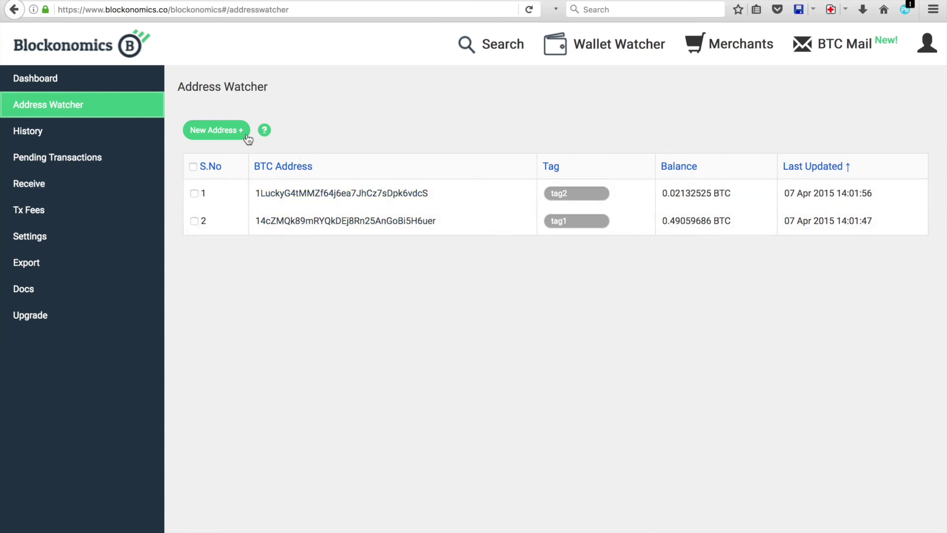
- Start a New Address + entry and read the xpub help before closing it
left_click(229, 136)
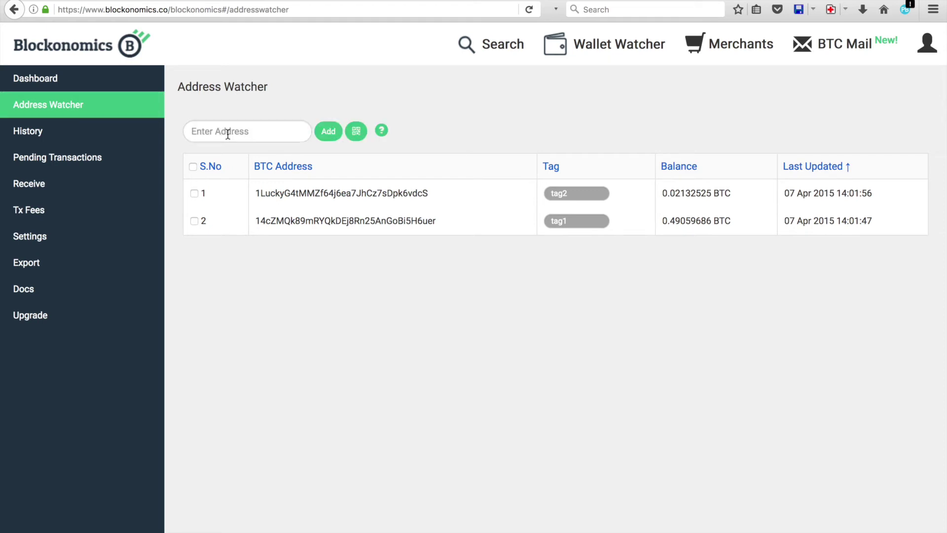
left_click(216, 132)
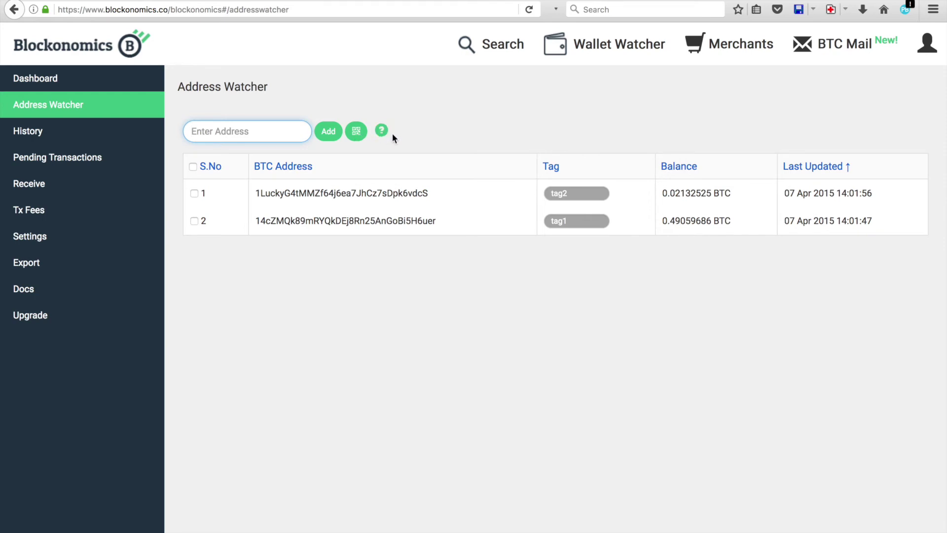
left_click(382, 131)
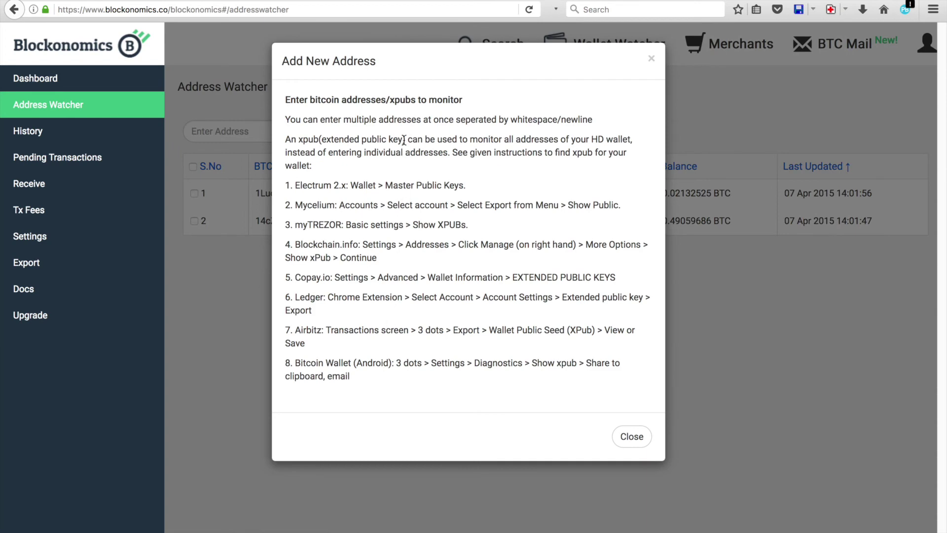
left_click(629, 439)
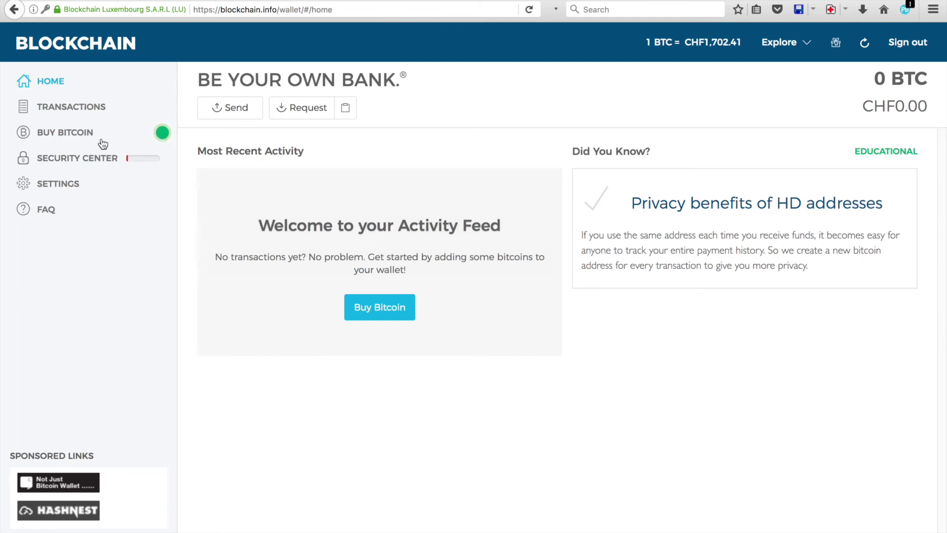
- Request Show xPub for My Bitcoin Wallet under Settings > Addresses > Manage
left_click(50, 188)
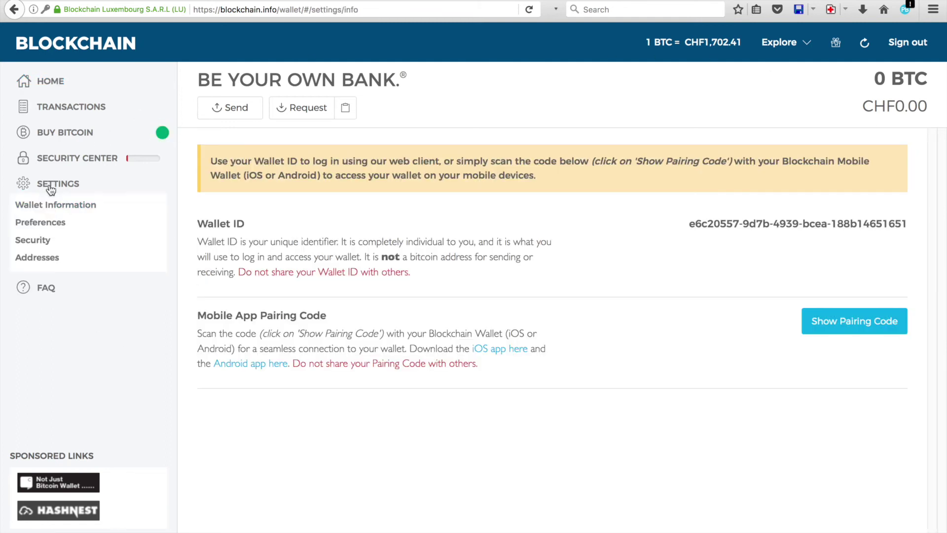
left_click(44, 262)
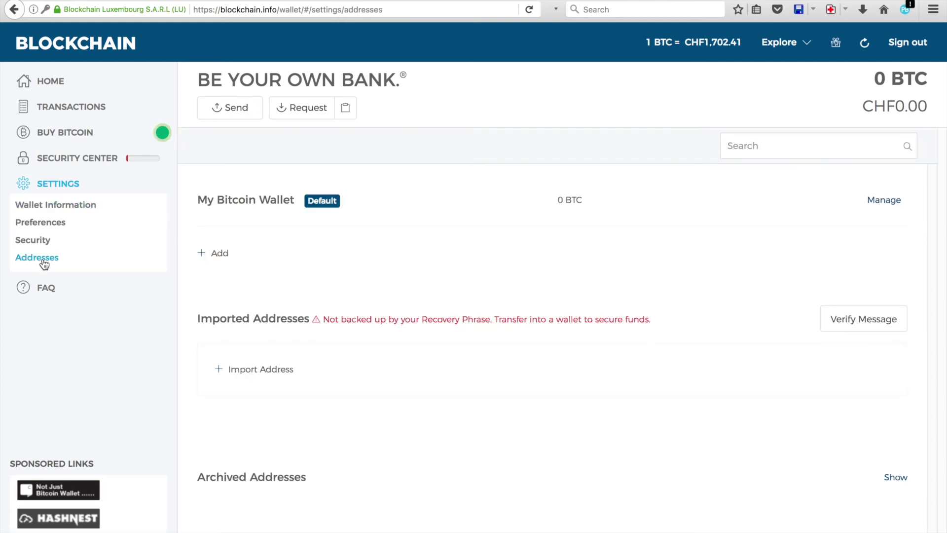
left_click(885, 202)
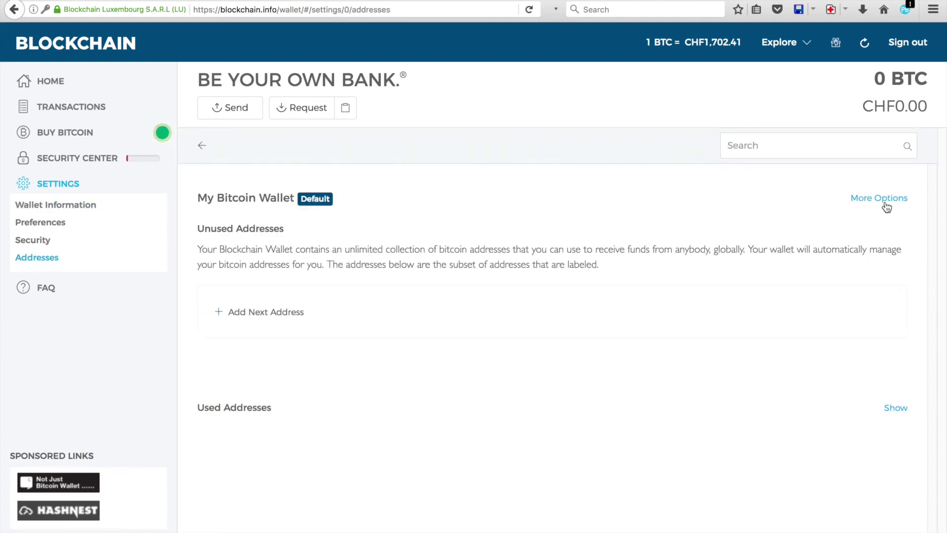
left_click(887, 207)
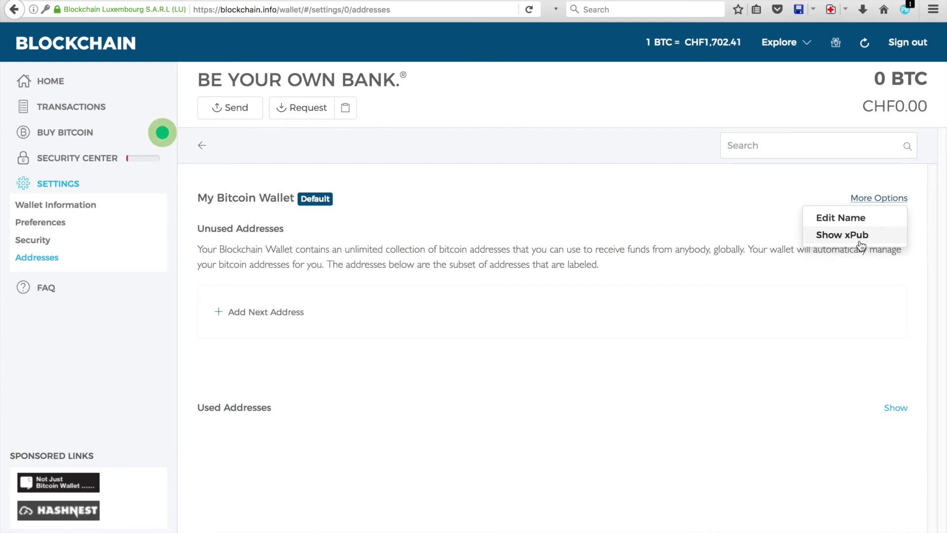
left_click(860, 242)
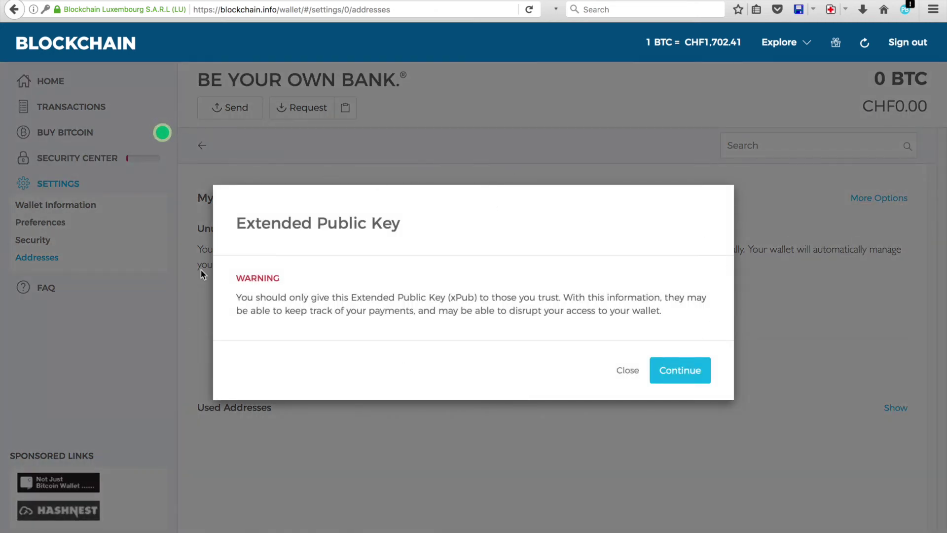
- Accept the warning, select the revealed xPub key and return to Blockonomics
left_click_drag(350, 297, 444, 297)
left_click(445, 298)
left_click(693, 371)
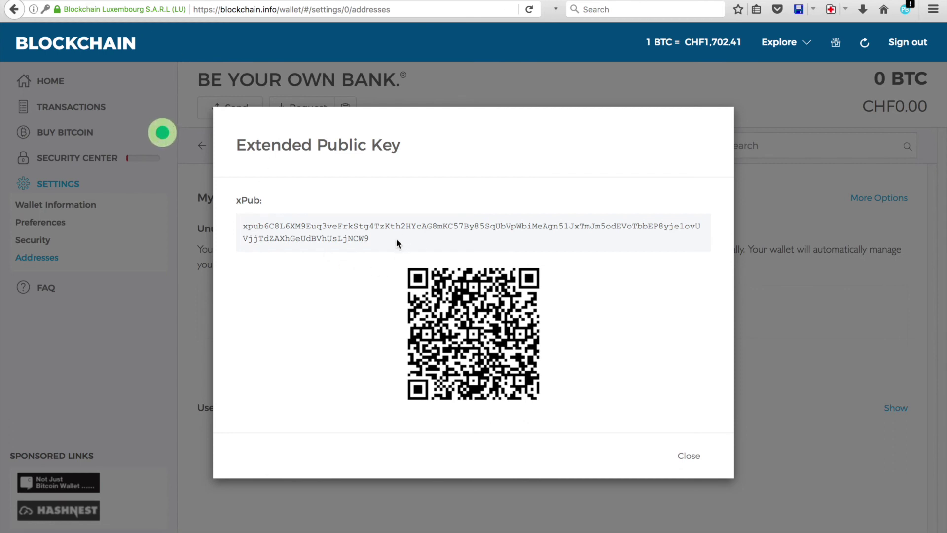
double_click(358, 237)
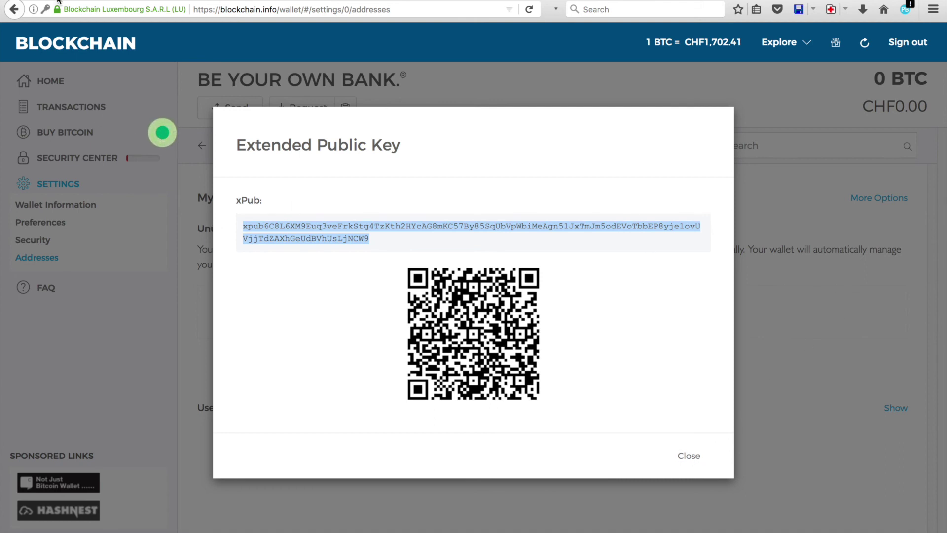
key("ctrl+Tab")
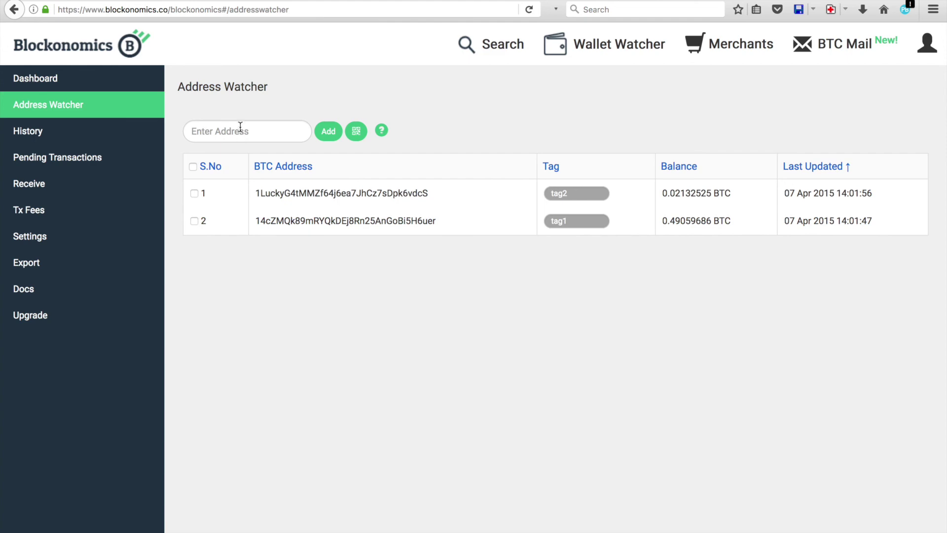
- Paste the xPub into the Enter Address field and add it to the watched addresses
left_click(239, 129)
key("ctrl+v")
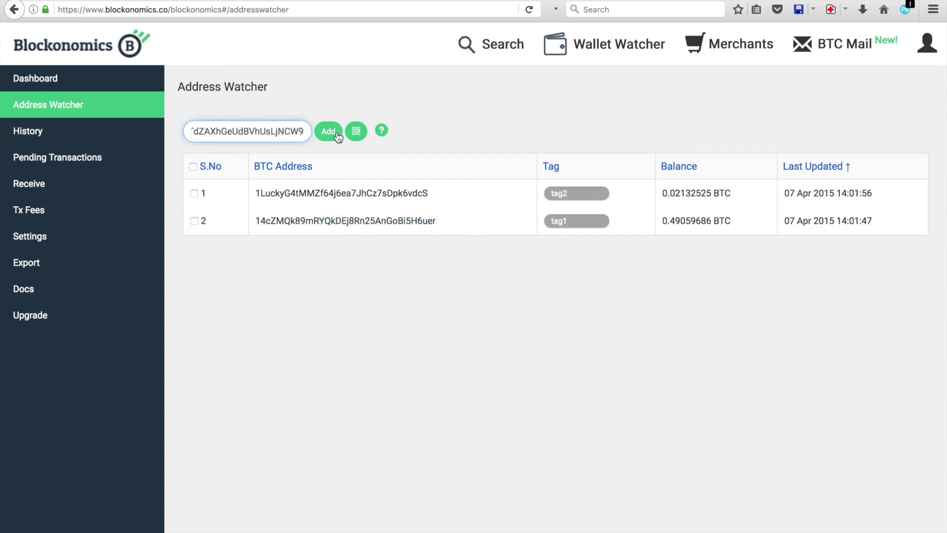
left_click(327, 133)
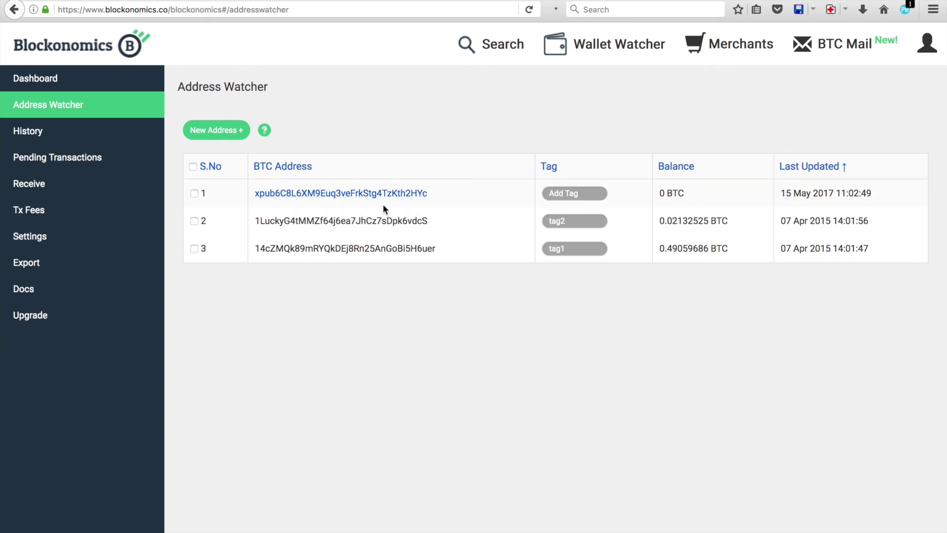
- From the Receive page, create an invoice described 'Testing' for 12 USD expiring in 1 day
left_click(48, 186)
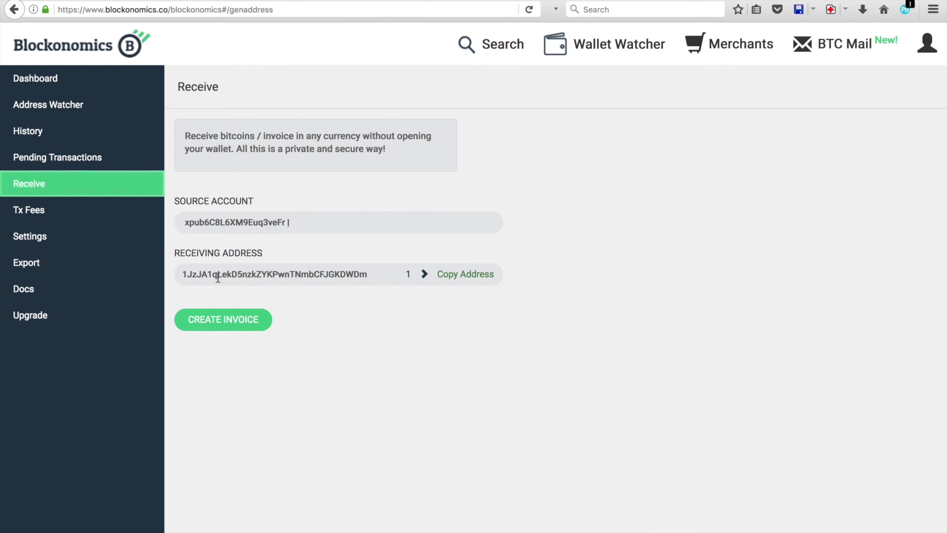
left_click(229, 325)
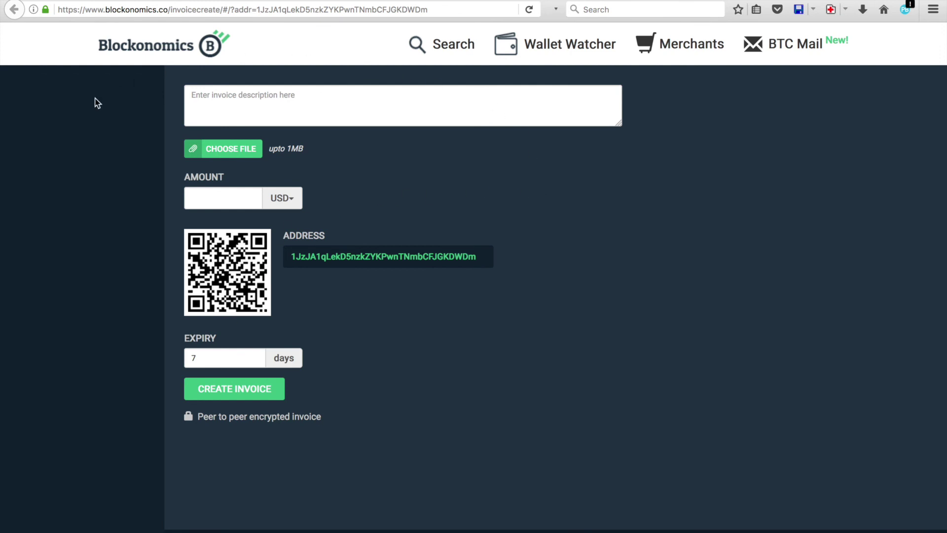
left_click(474, 114)
type("O")
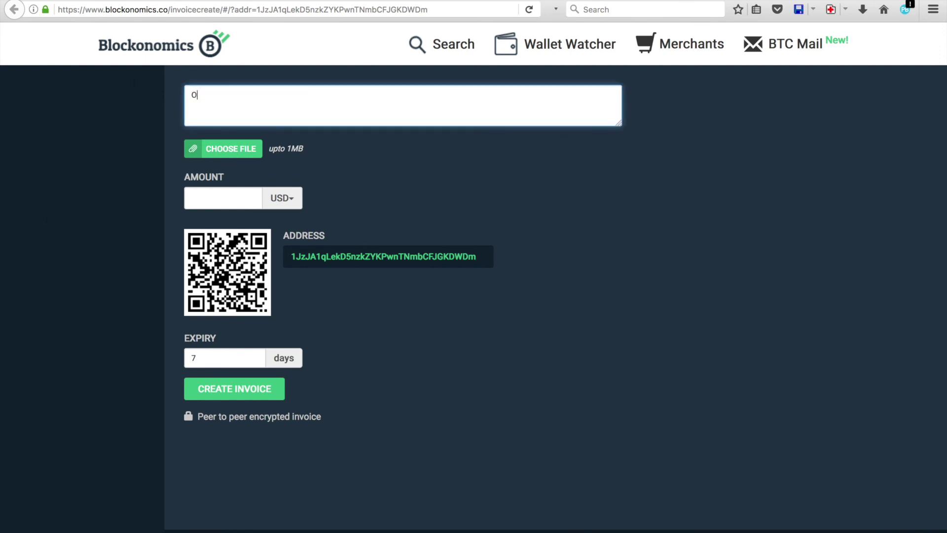
key("BackSpace")
type("Testing")
left_click(222, 200)
type("12")
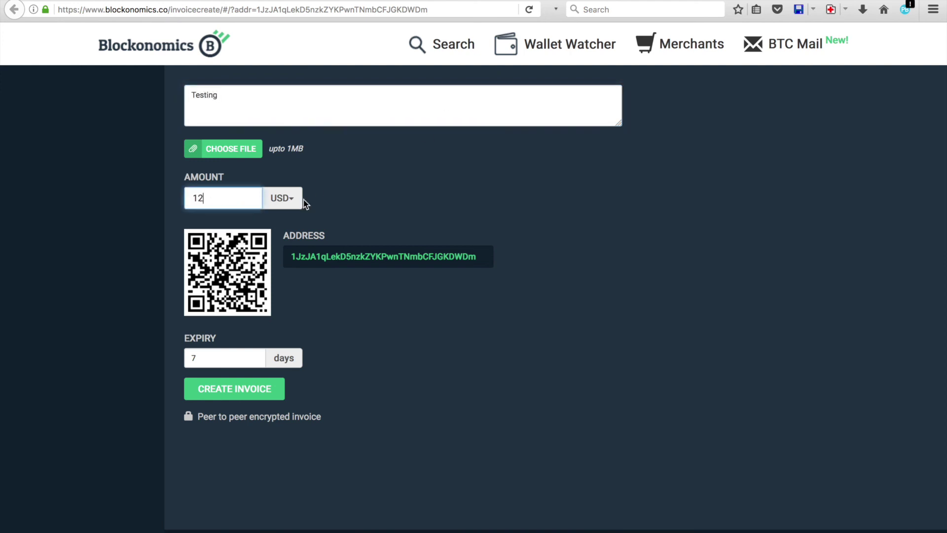
left_click(236, 357)
type("1")
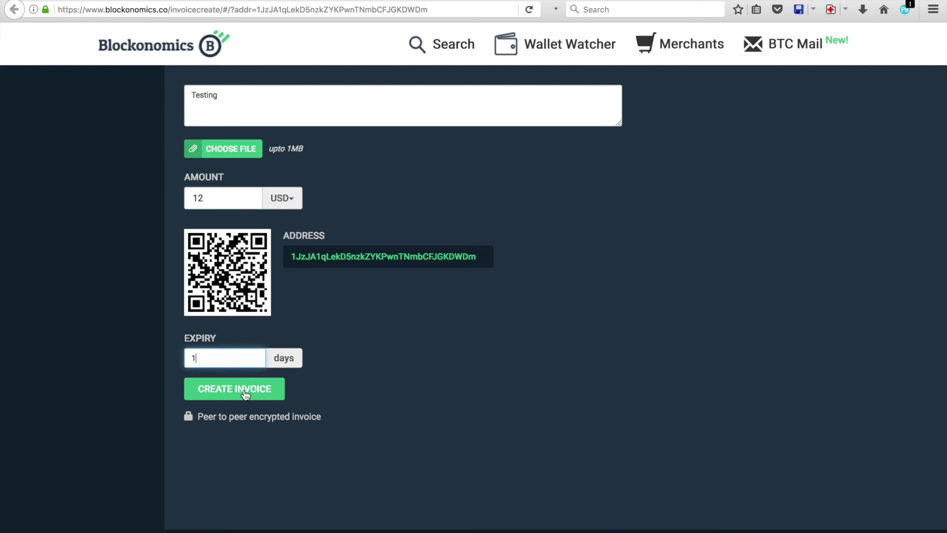
left_click(246, 393)
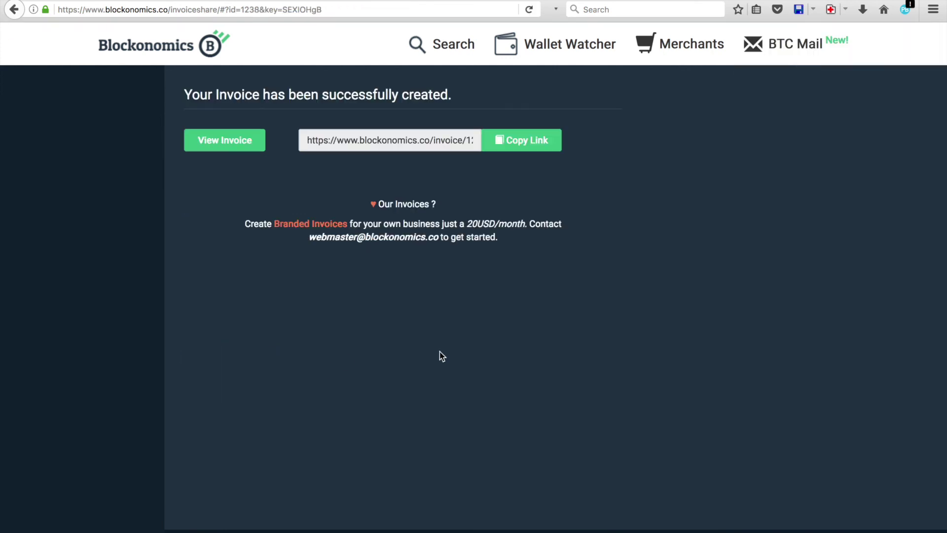
- Load the new invoice's shareable link in the browser address bar to display invoice #1238
left_click(379, 134)
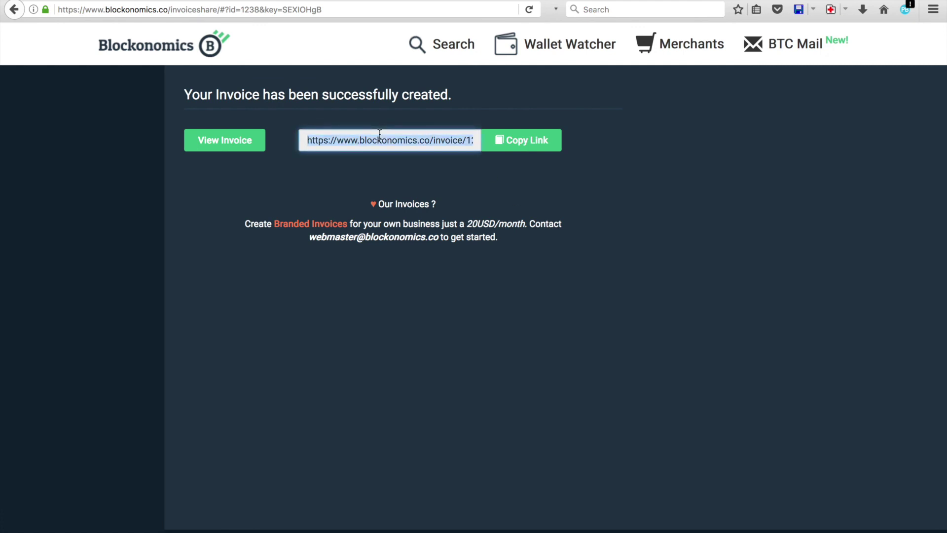
left_click(312, 7)
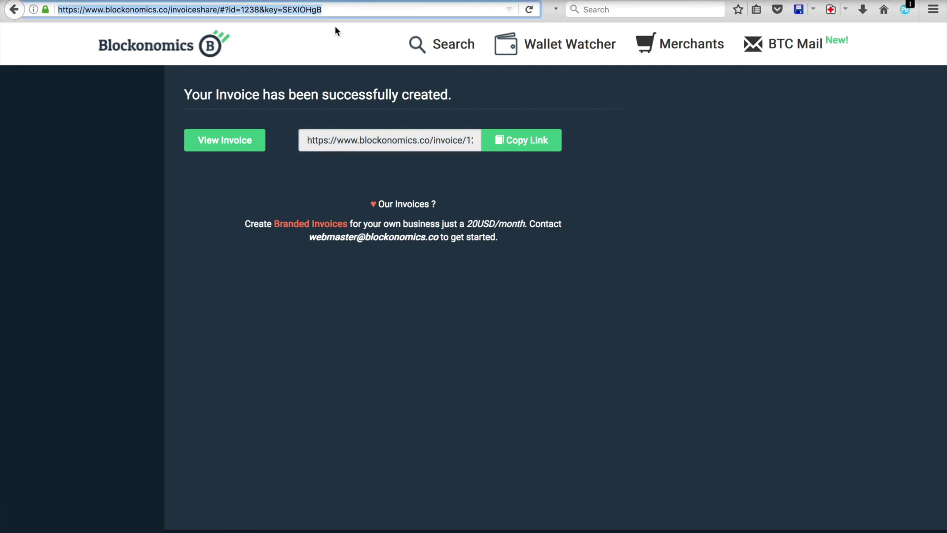
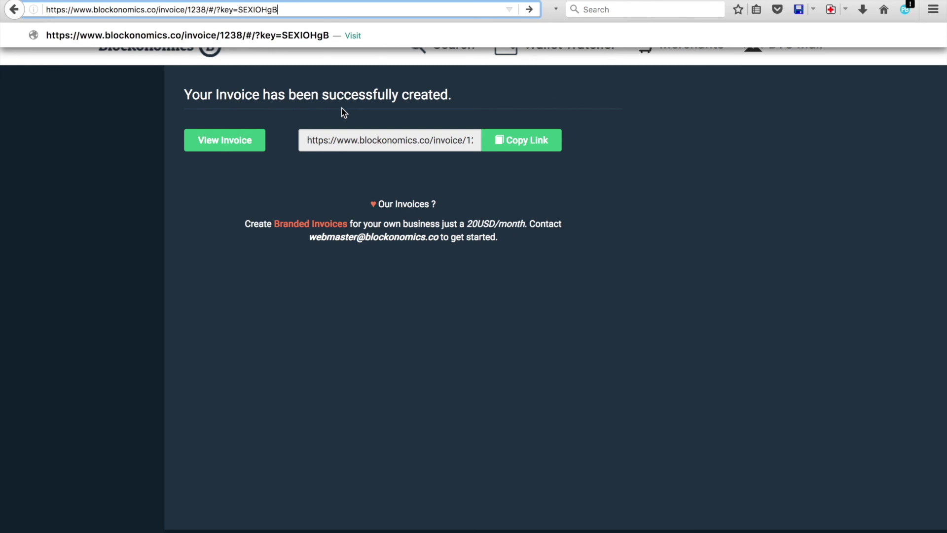
key("Return")
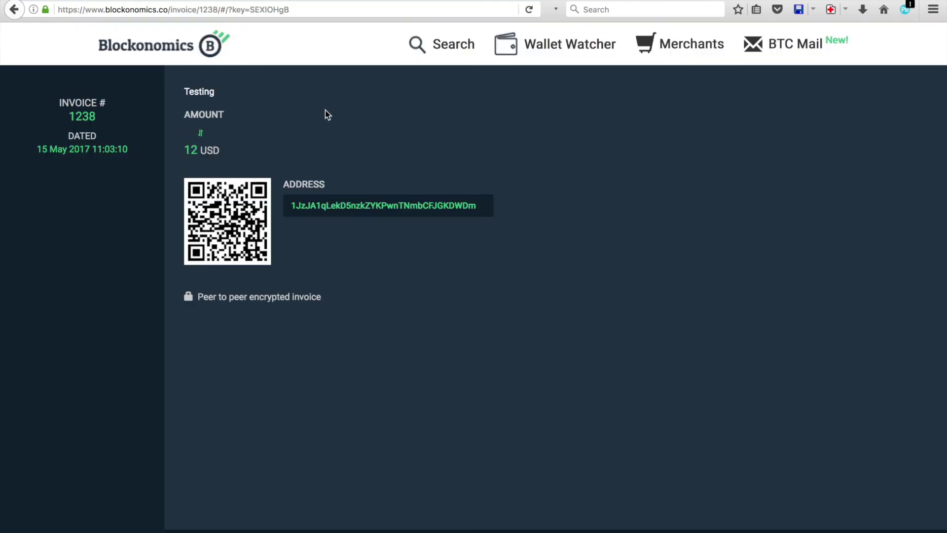